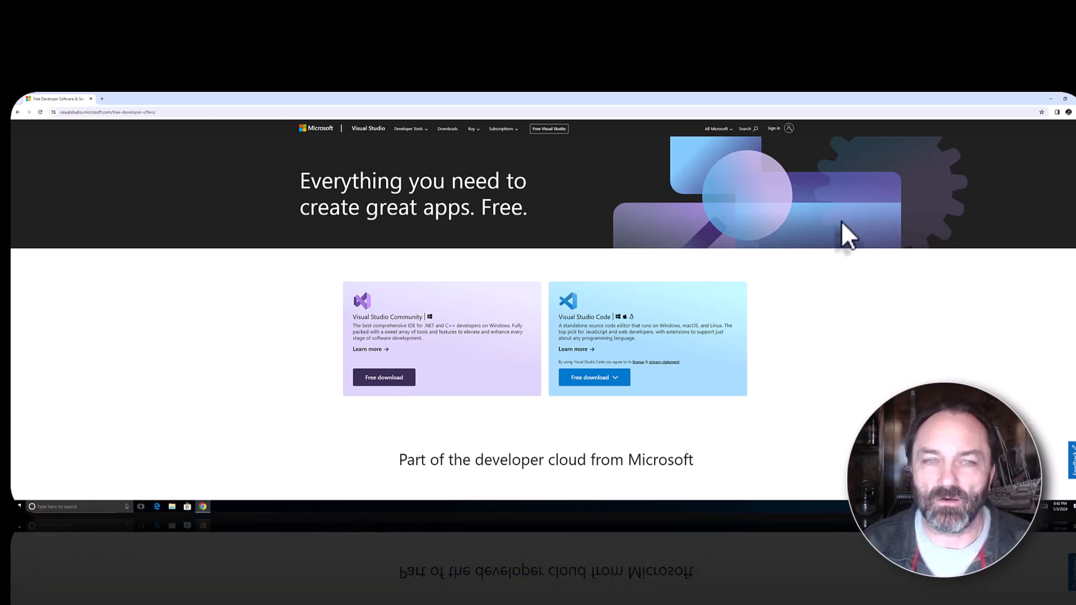
- Download the free Visual Studio Community installer and show the downloaded setup file in its folder
click(403, 378)
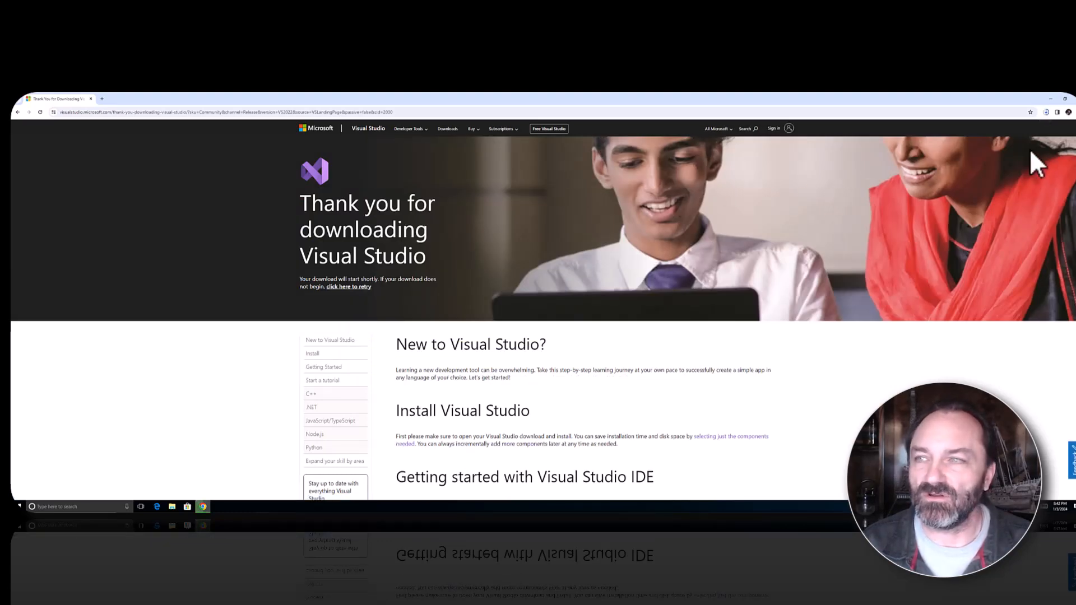
click(1046, 112)
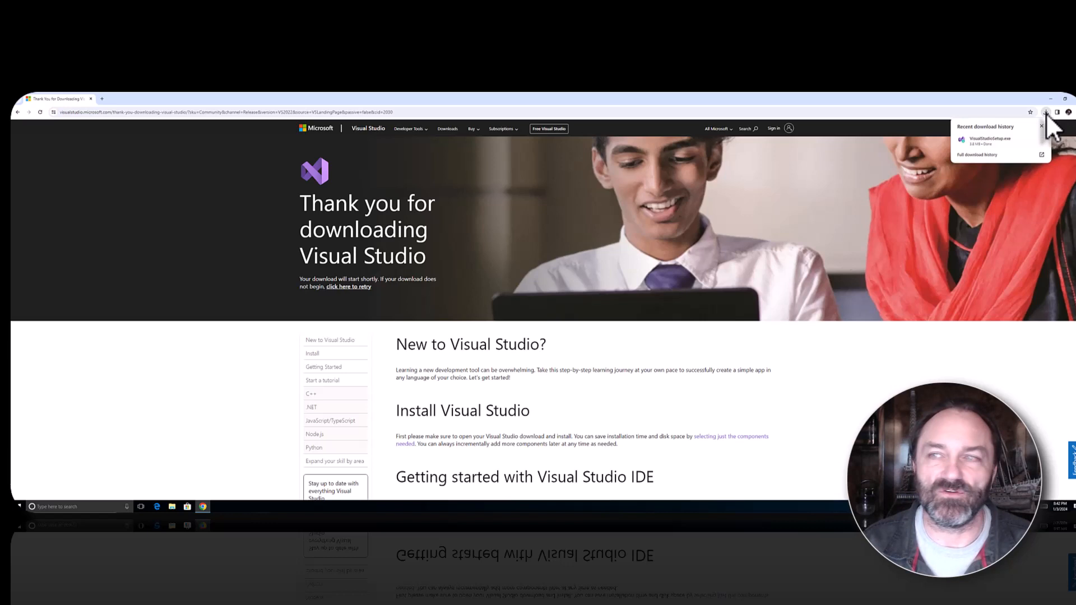
click(1030, 140)
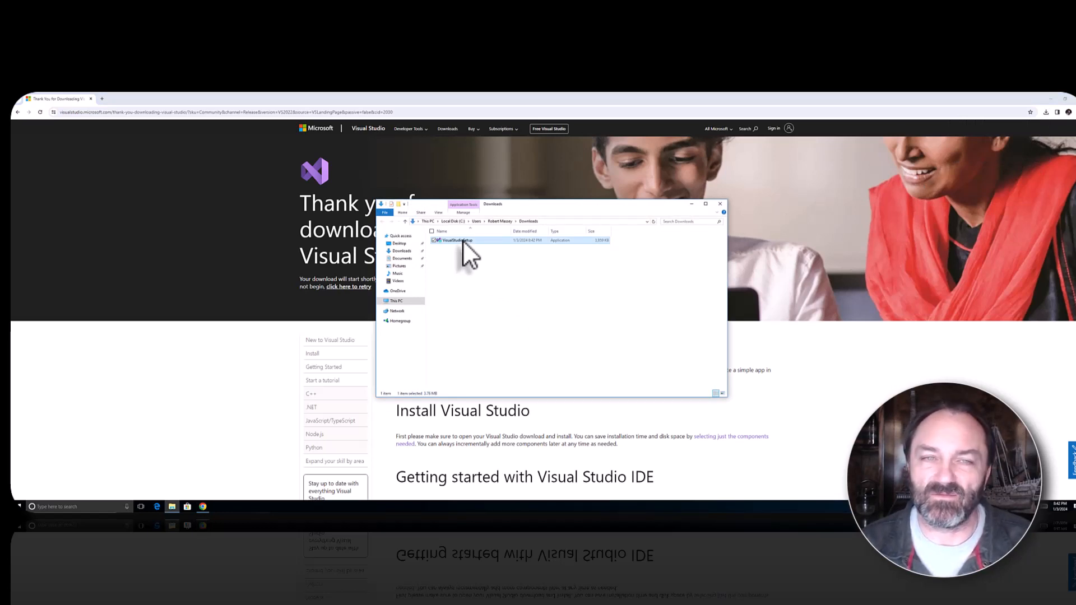
- Run the Visual Studio setup file as administrator, allow it to make changes, and continue to the installation options
right_click(462, 239)
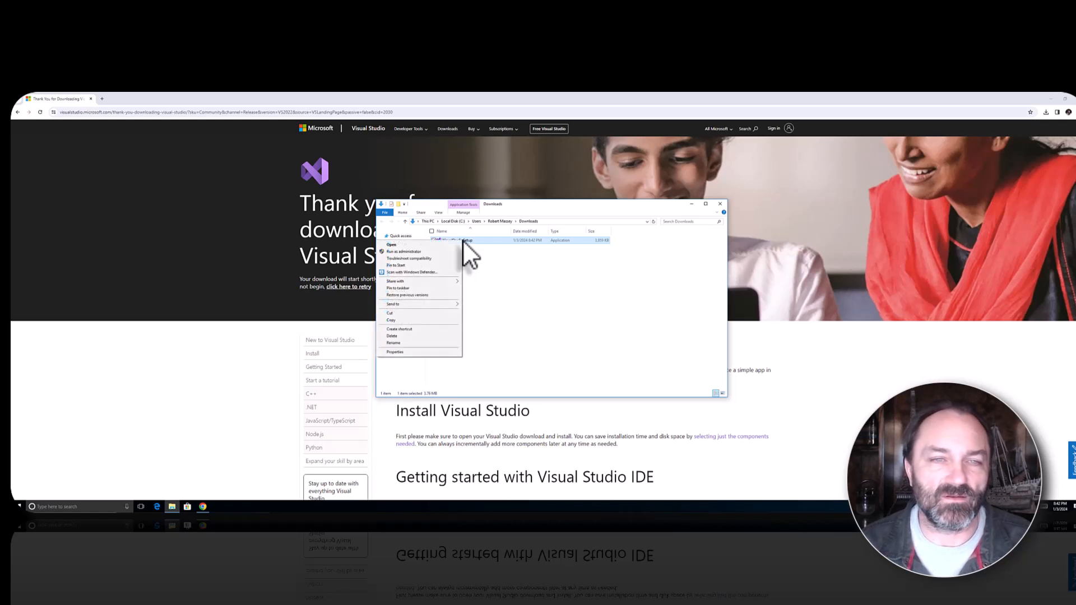
click(408, 251)
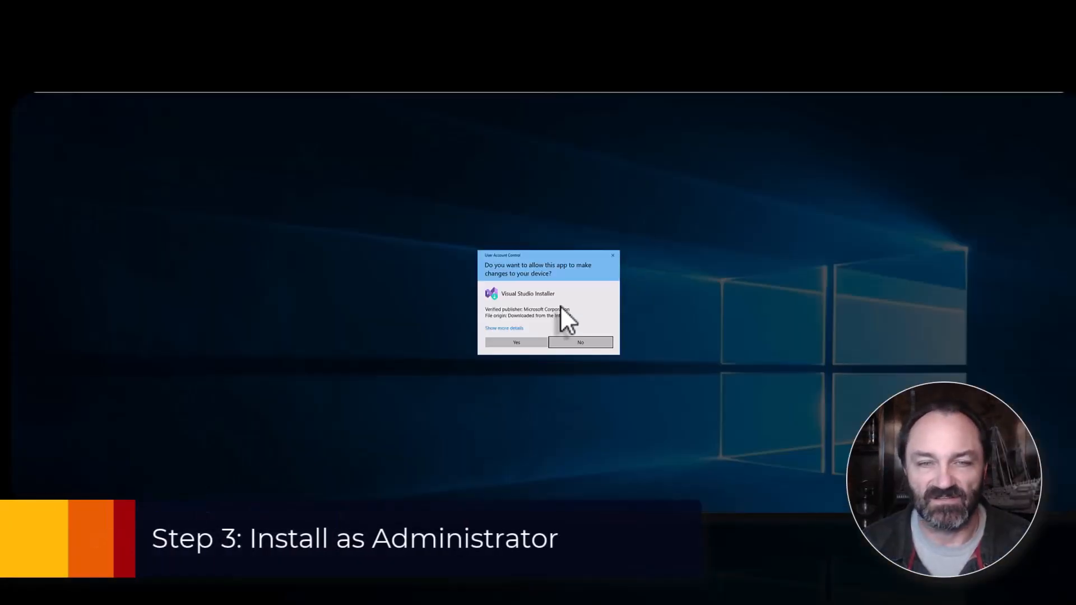
click(516, 342)
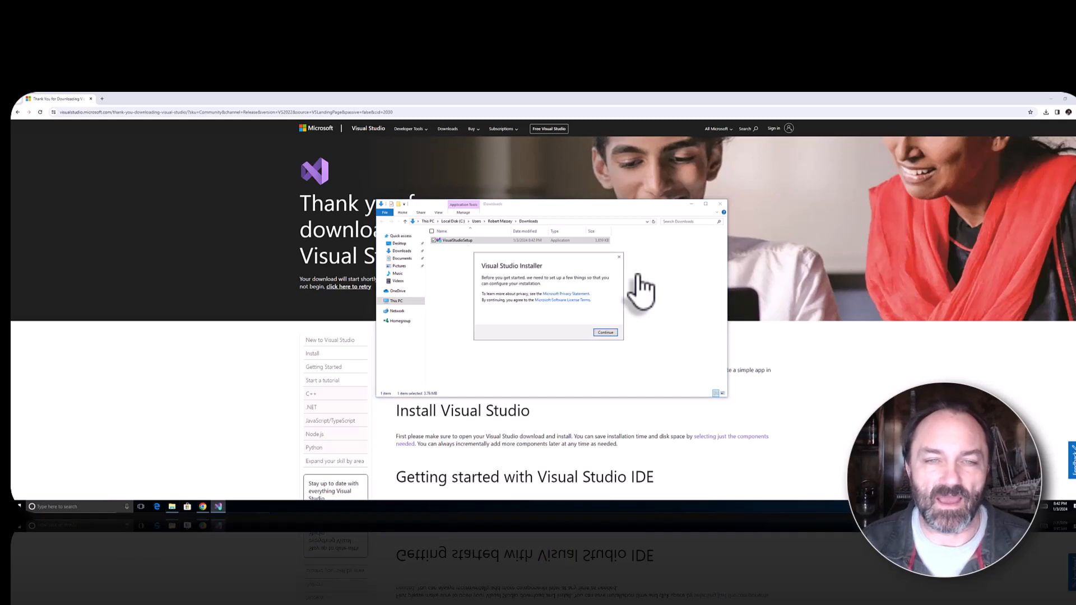
click(608, 335)
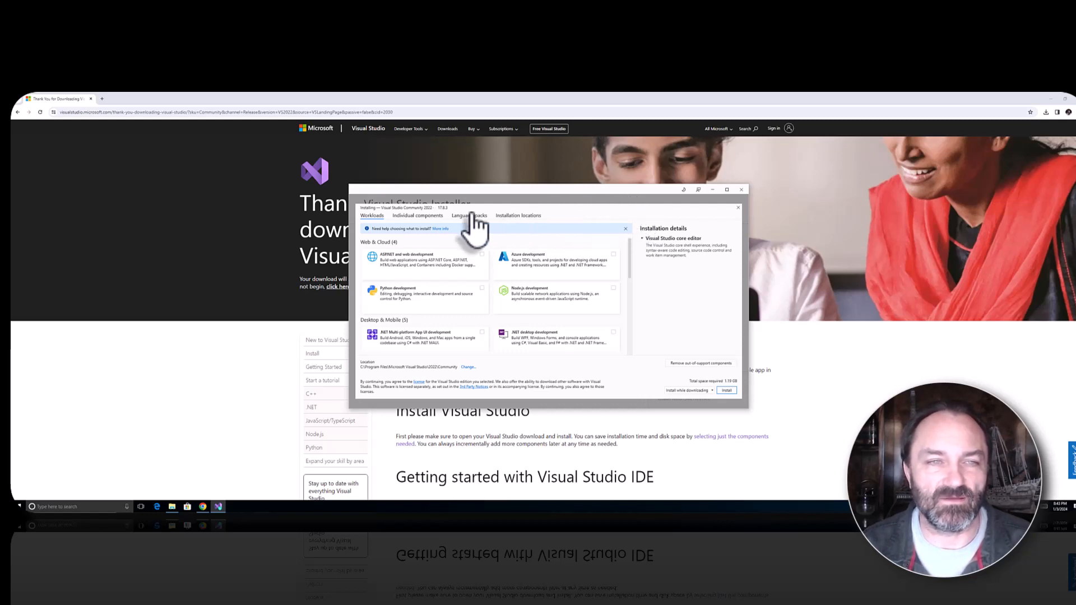
- Review the installer's individual components, language packs and installation locations, and return to the workloads
click(418, 216)
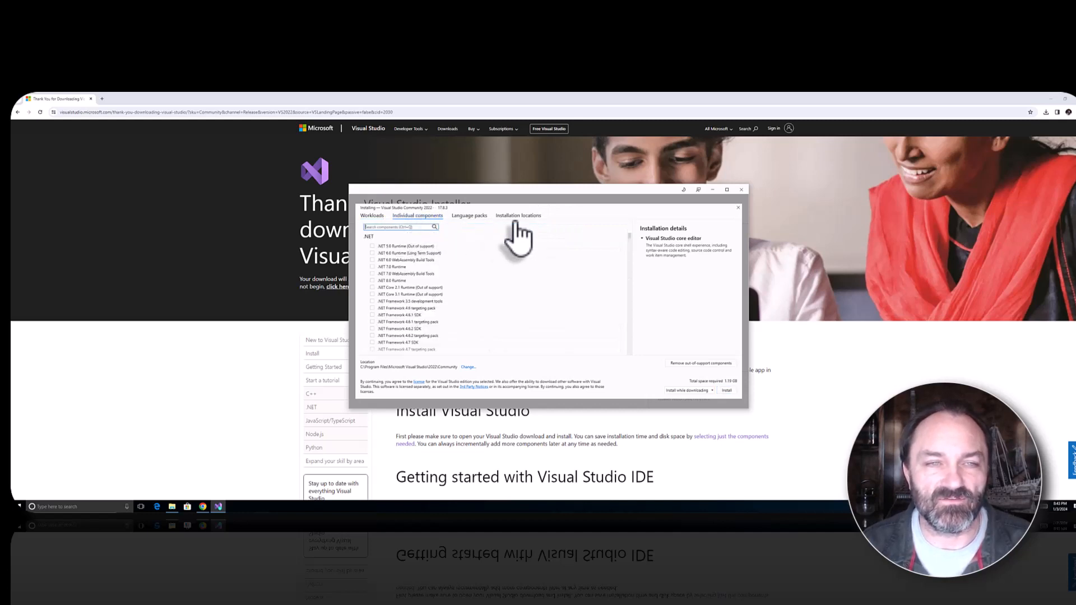
click(474, 217)
click(507, 217)
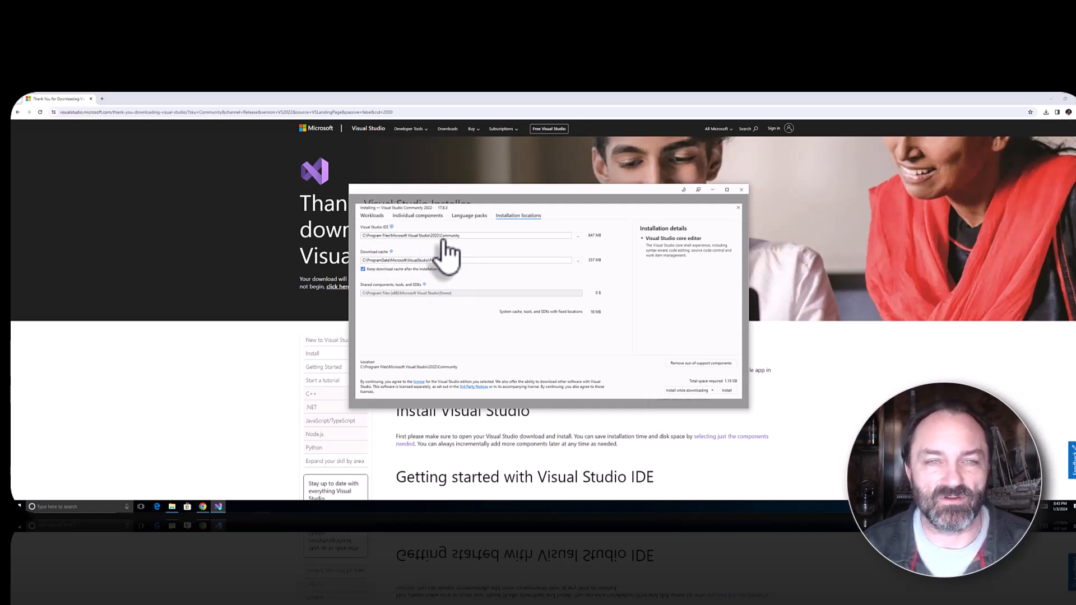
click(371, 216)
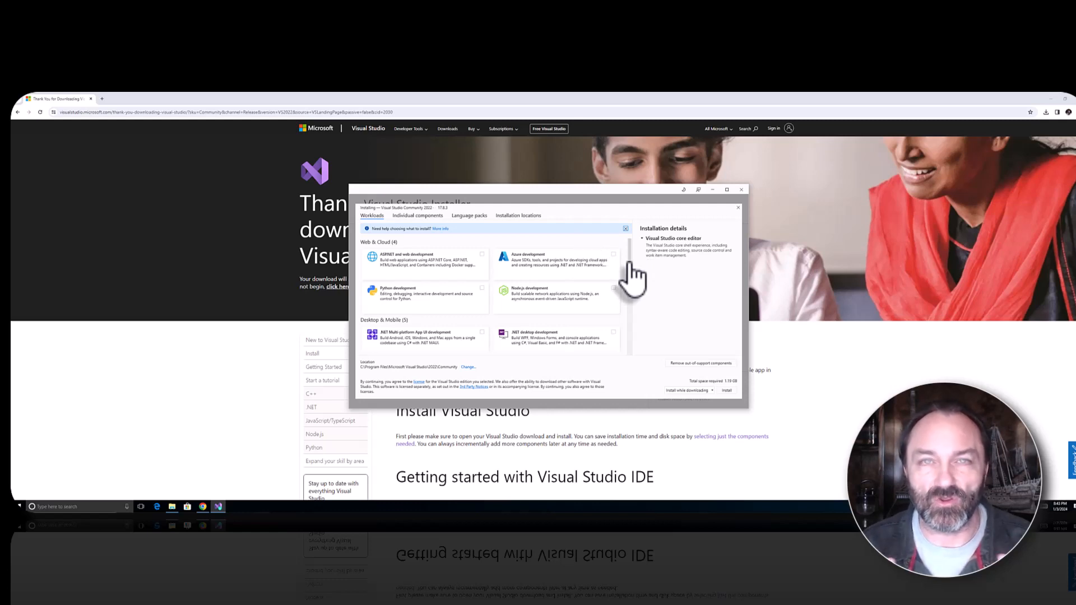
- Select the Python development and Desktop development with C++ workloads for installation
click(482, 288)
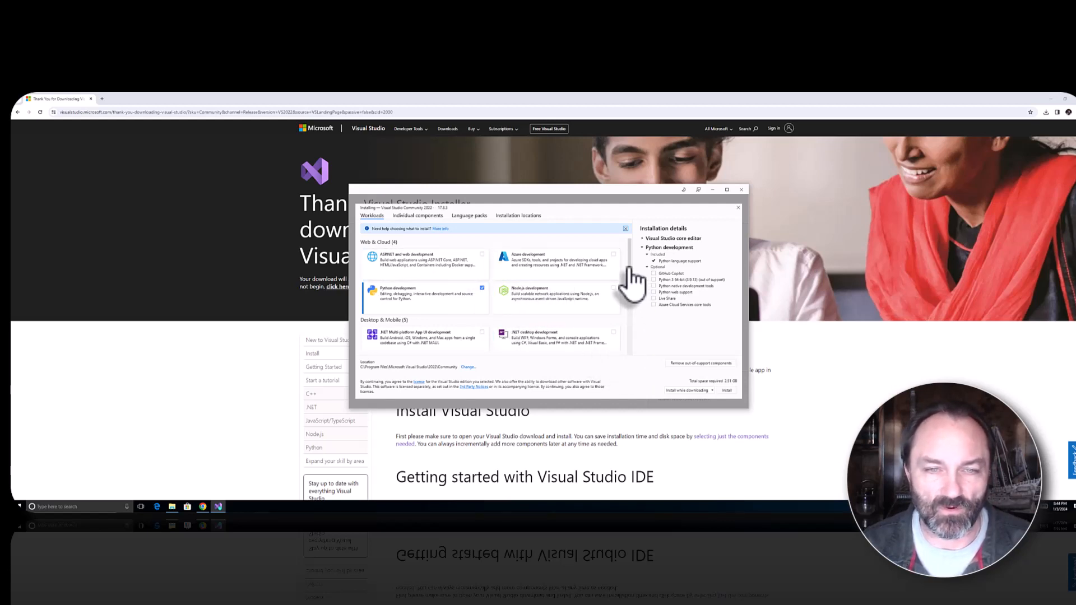
drag(630, 268, 631, 300)
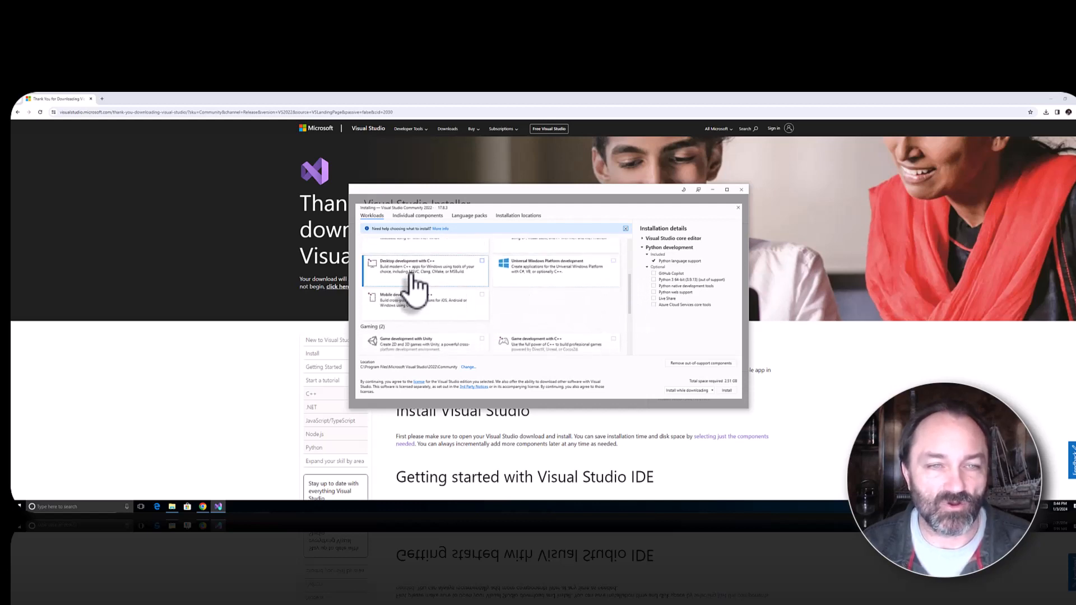
click(482, 262)
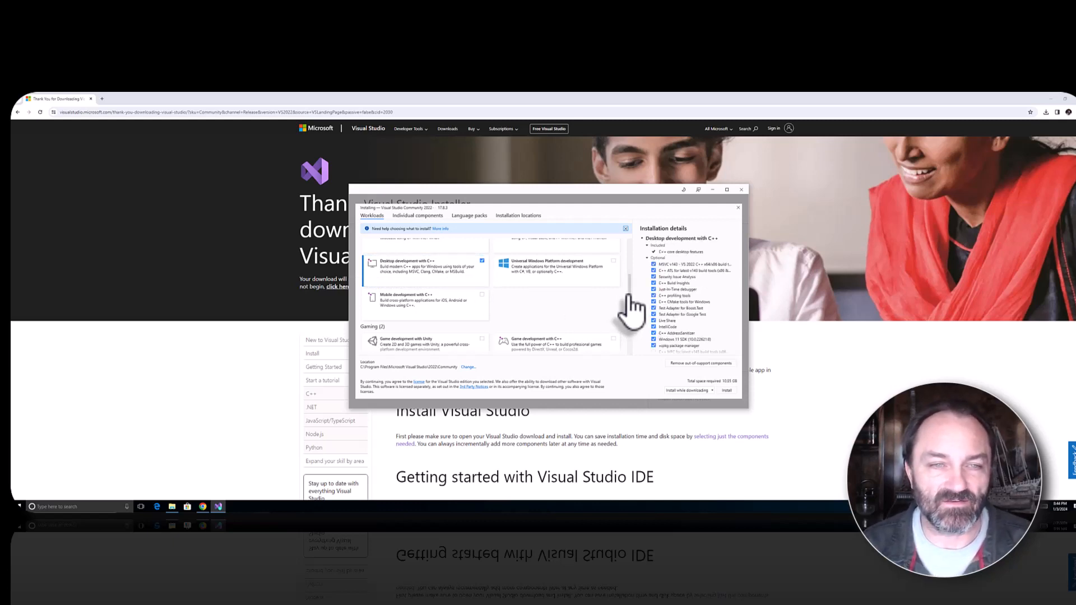
- Add the Data science and analytical applications workload from the Other Toolsets group
scroll(634, 308, down, 1)
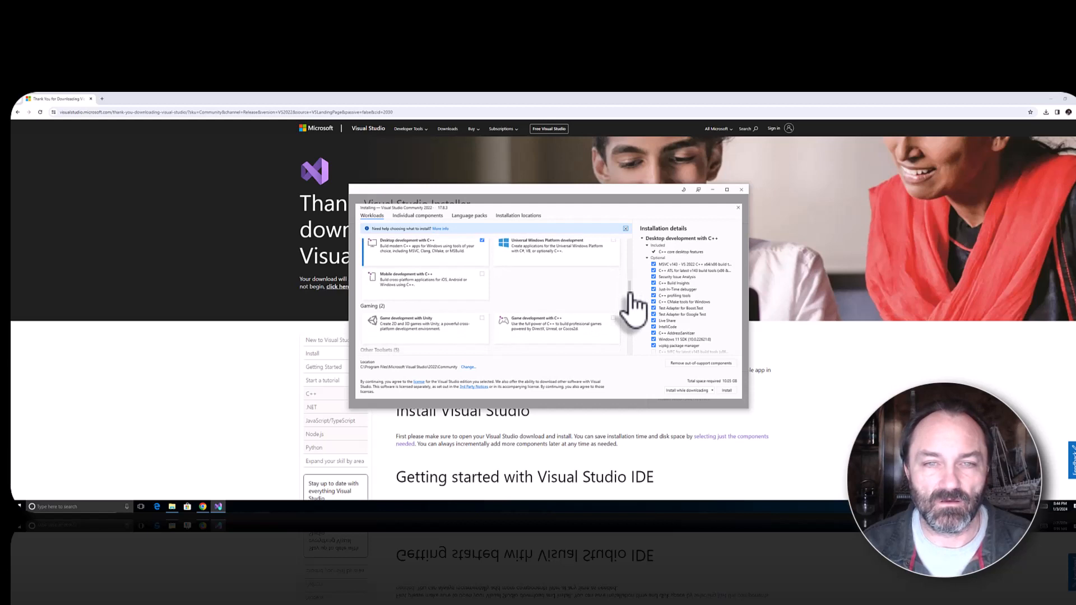
scroll(634, 307, down, 3)
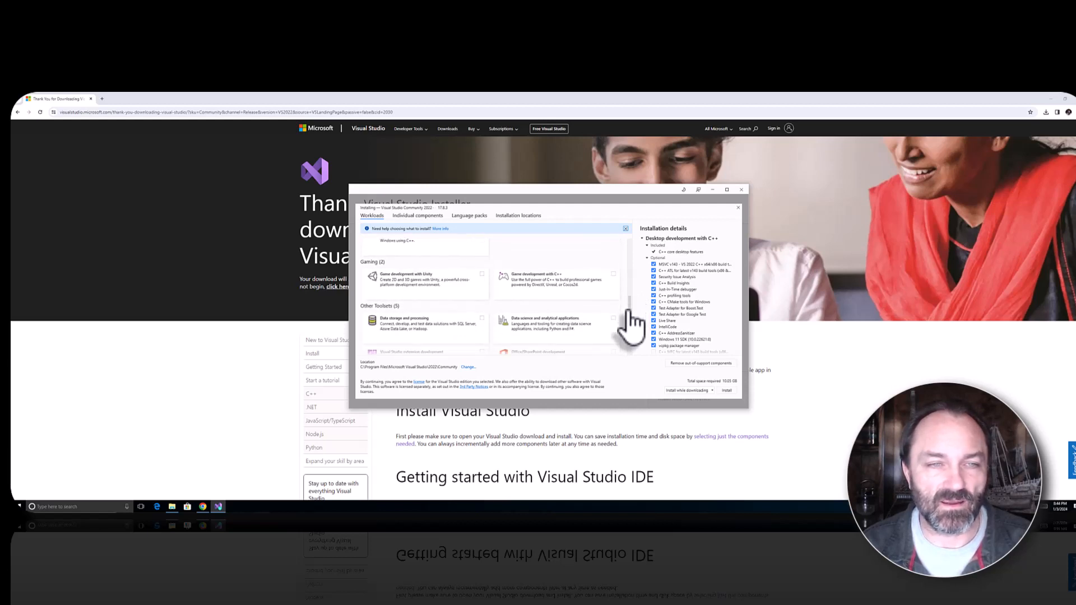
scroll(631, 326, down, 1)
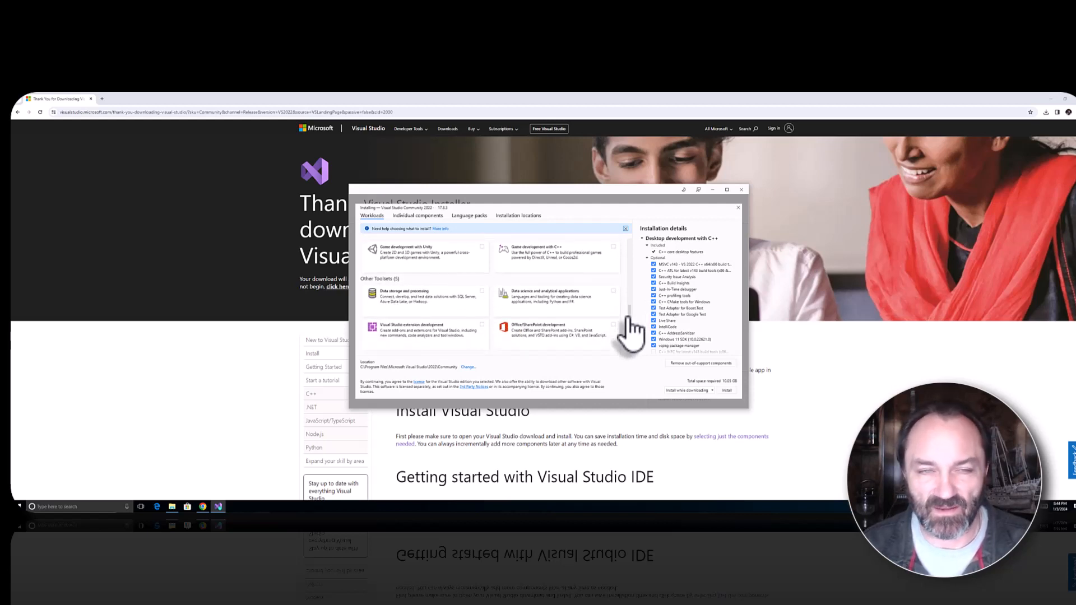
scroll(629, 322, down, 2)
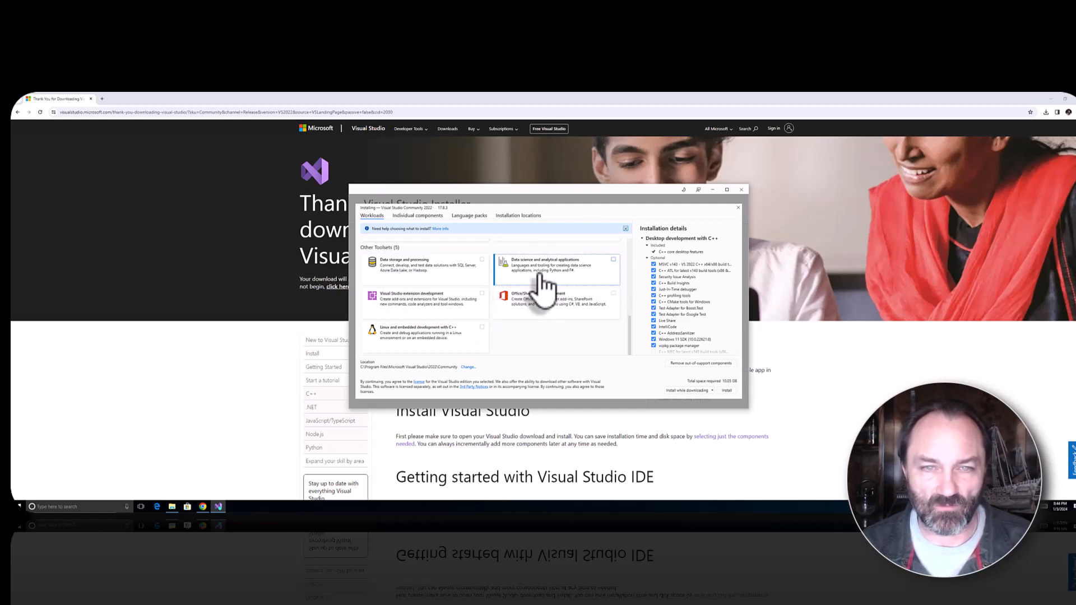
click(613, 260)
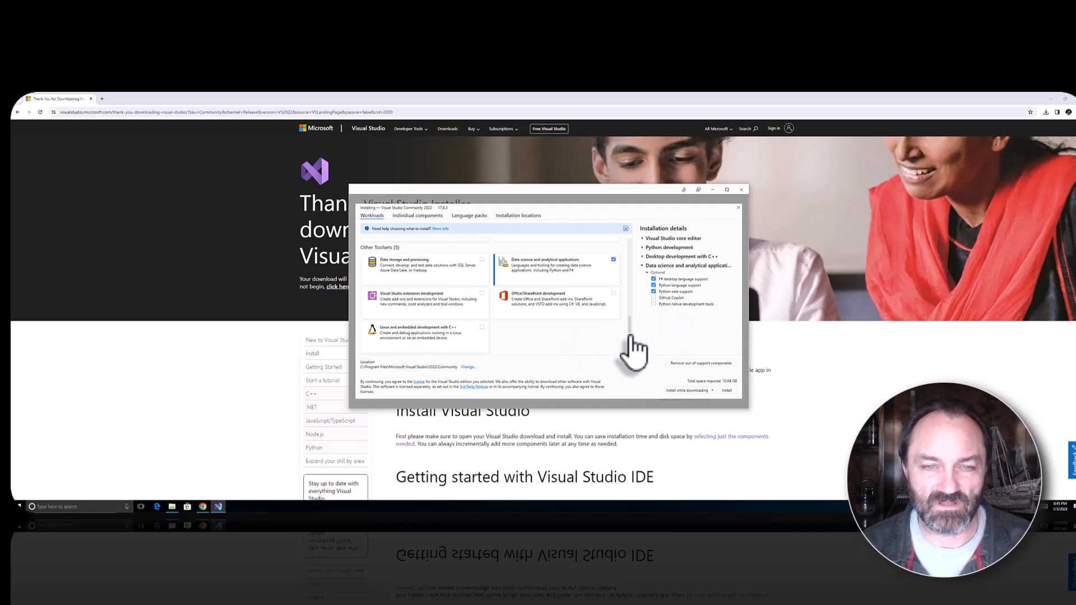
- Examine the selected workloads and the optional components of Desktop development with C++ in the installation details, and collapse the expanded entries
scroll(625, 347, up, 2)
scroll(634, 316, up, 6)
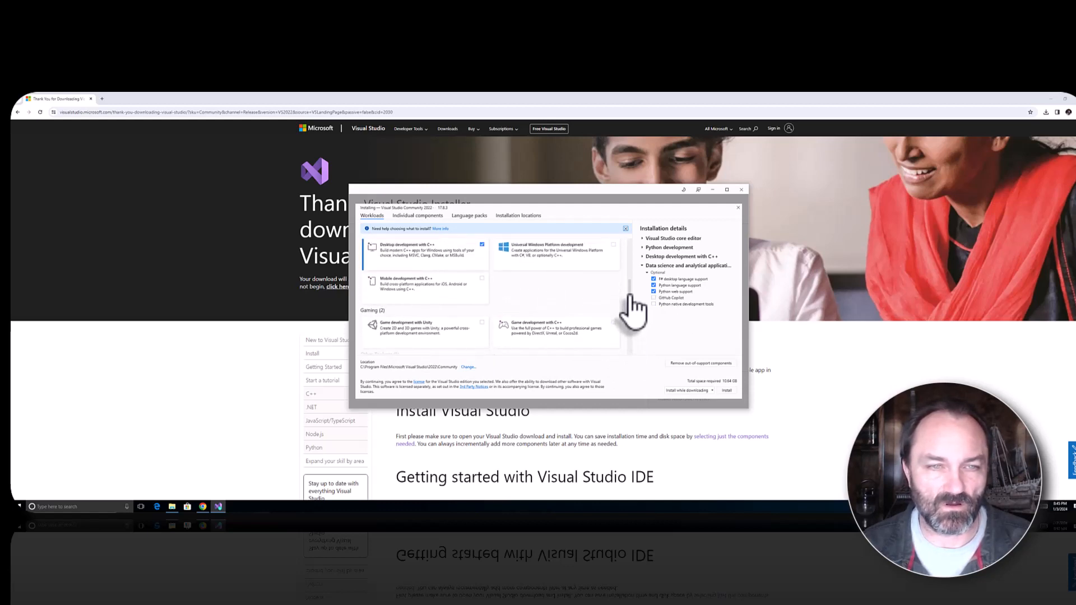
scroll(631, 281, up, 3)
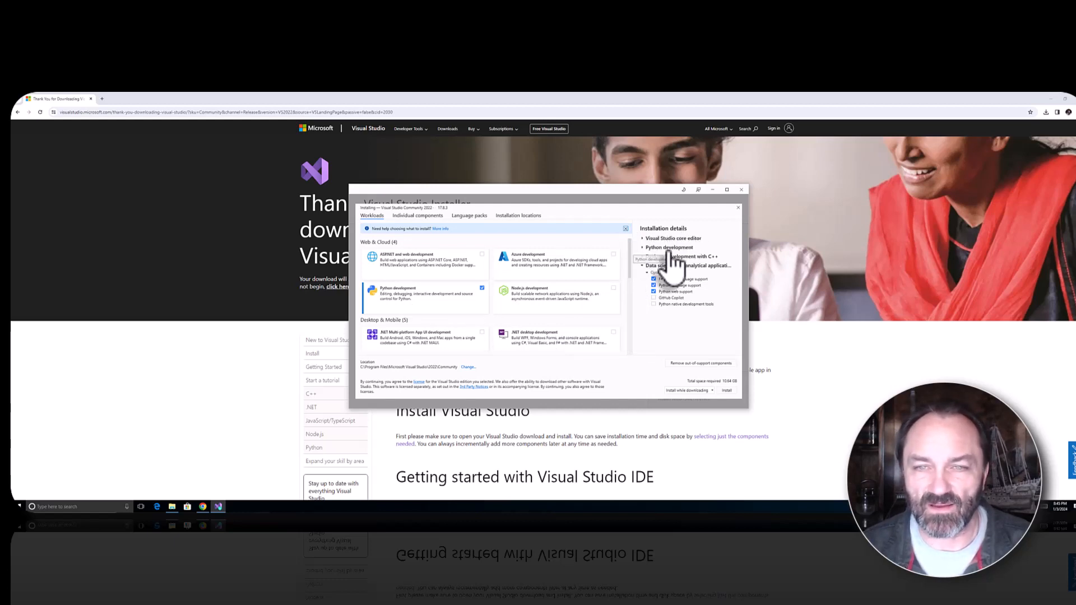
click(644, 257)
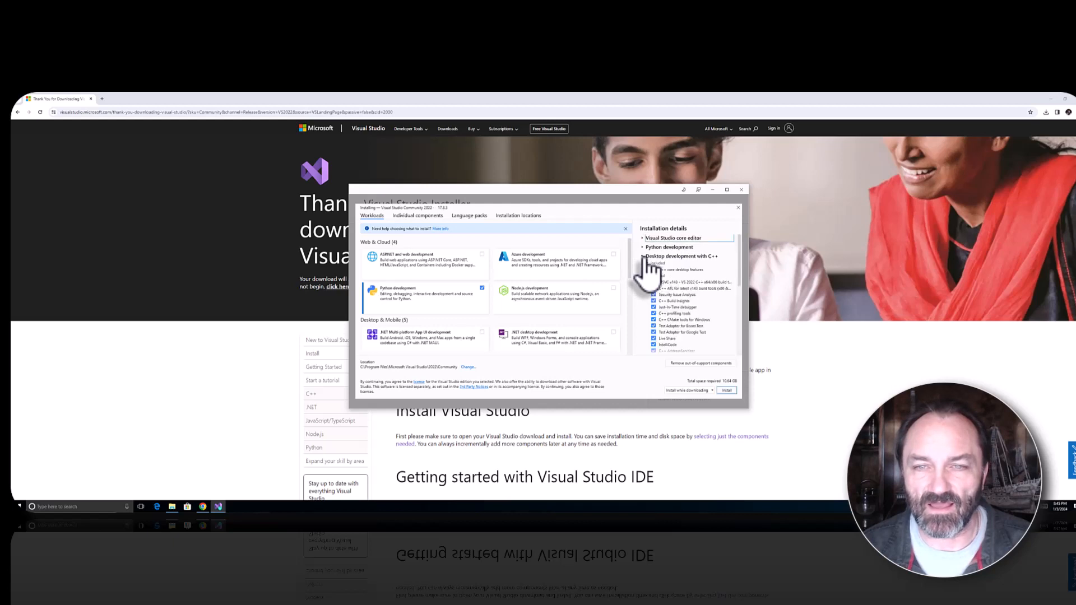
scroll(653, 288, down, 5)
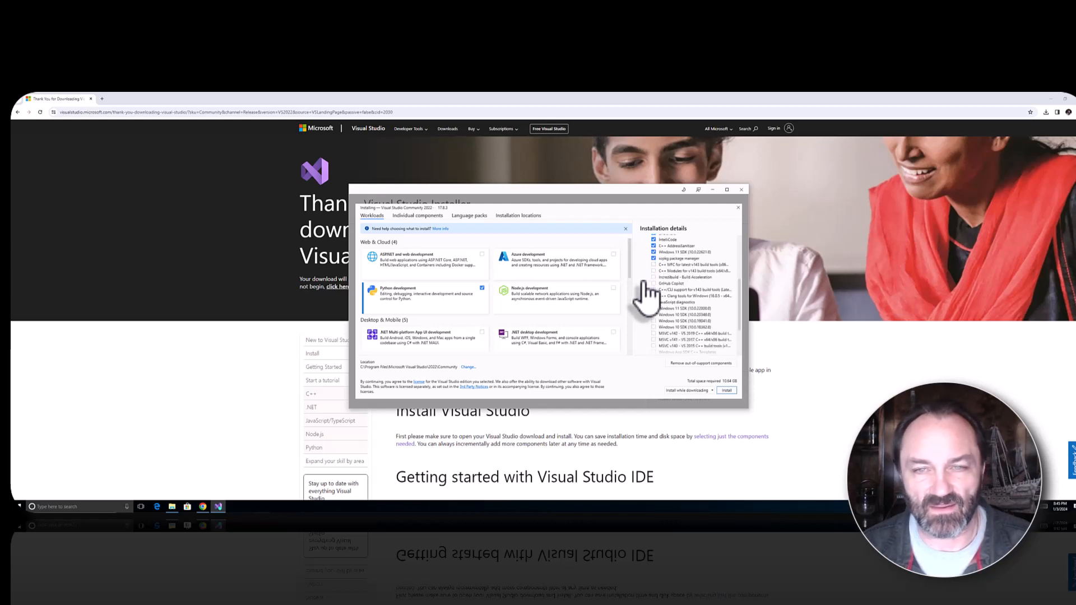
scroll(644, 284, up, 3)
click(647, 262)
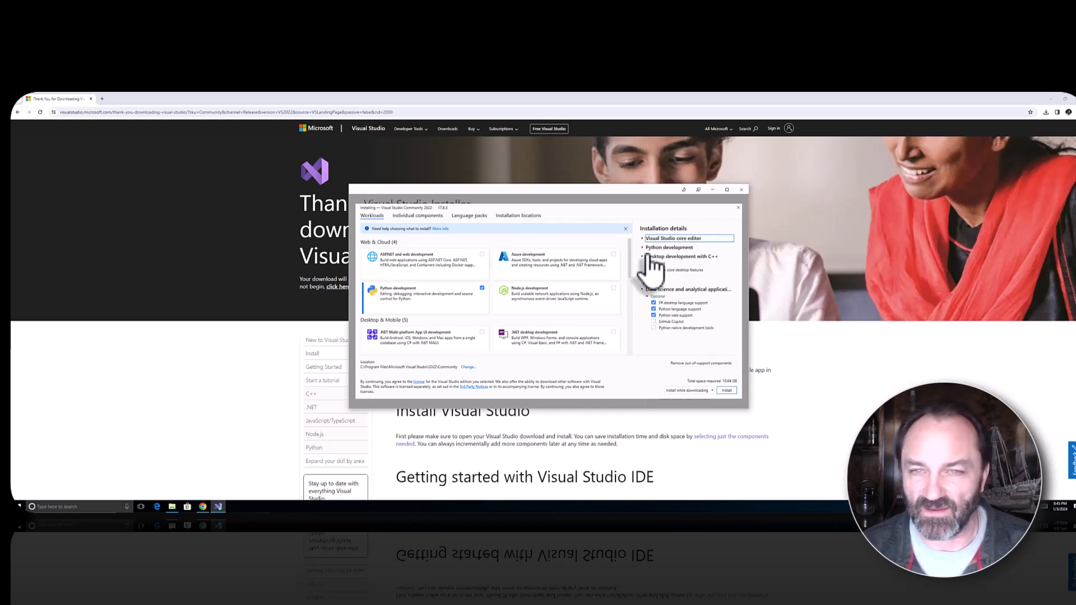
click(644, 257)
click(644, 265)
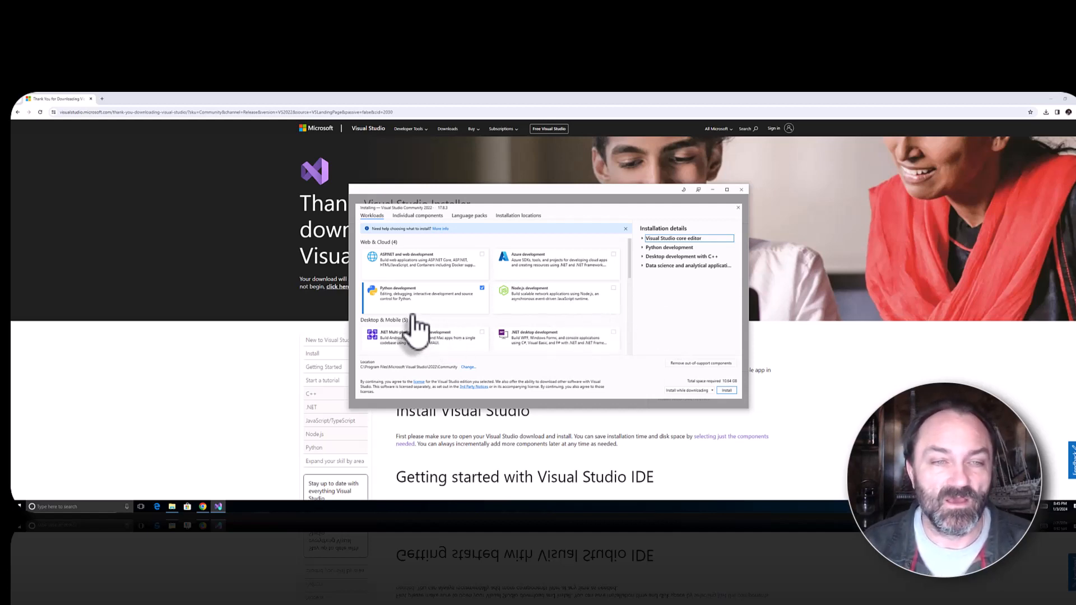
- Install Visual Studio with the selected workloads and skip signing in for now
scroll(532, 322, down, 3)
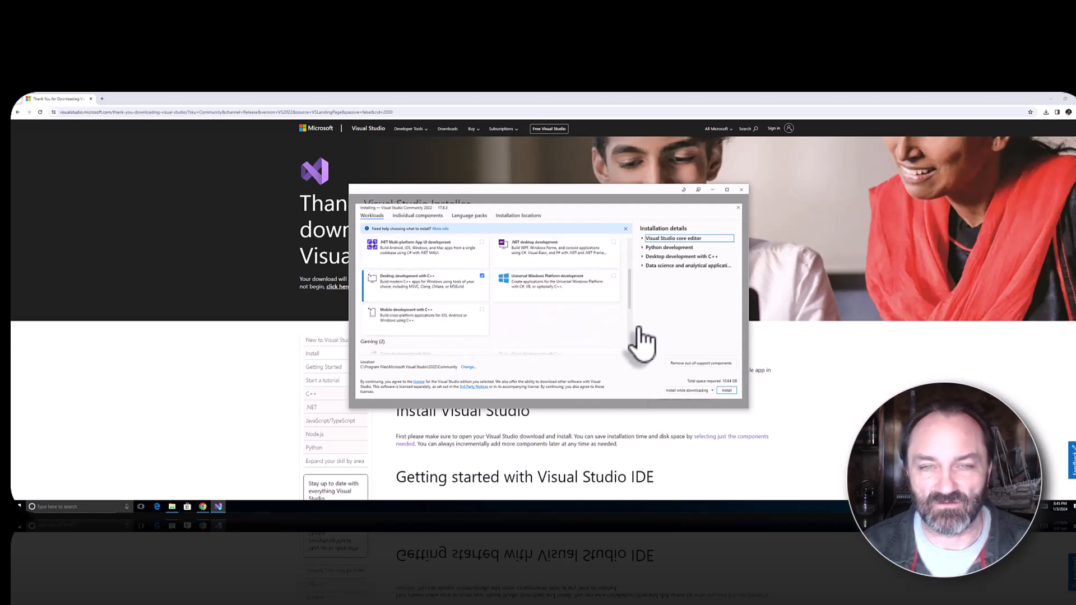
click(727, 390)
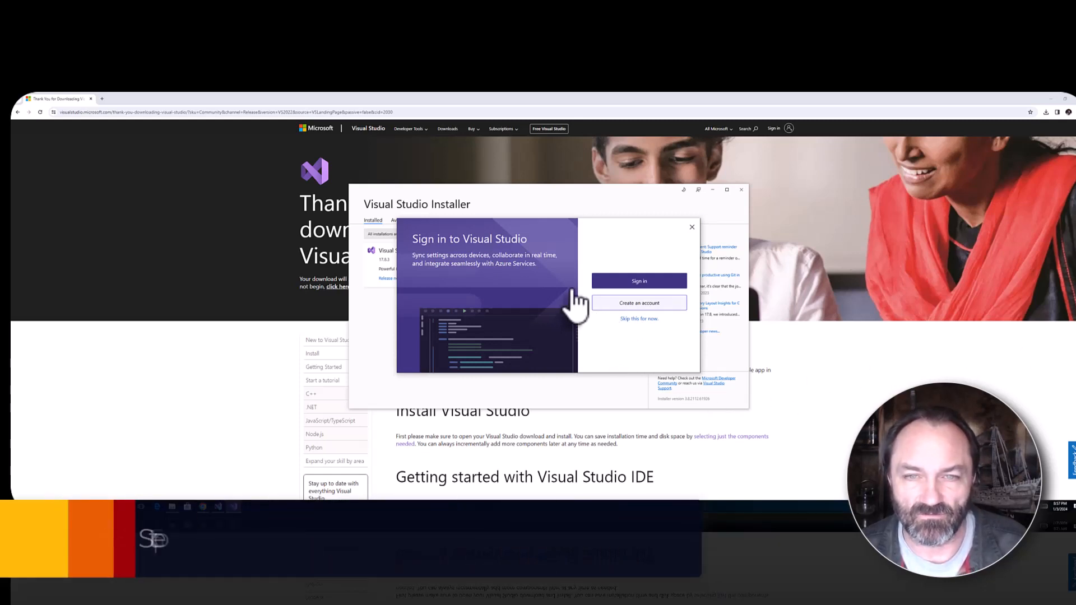
click(639, 320)
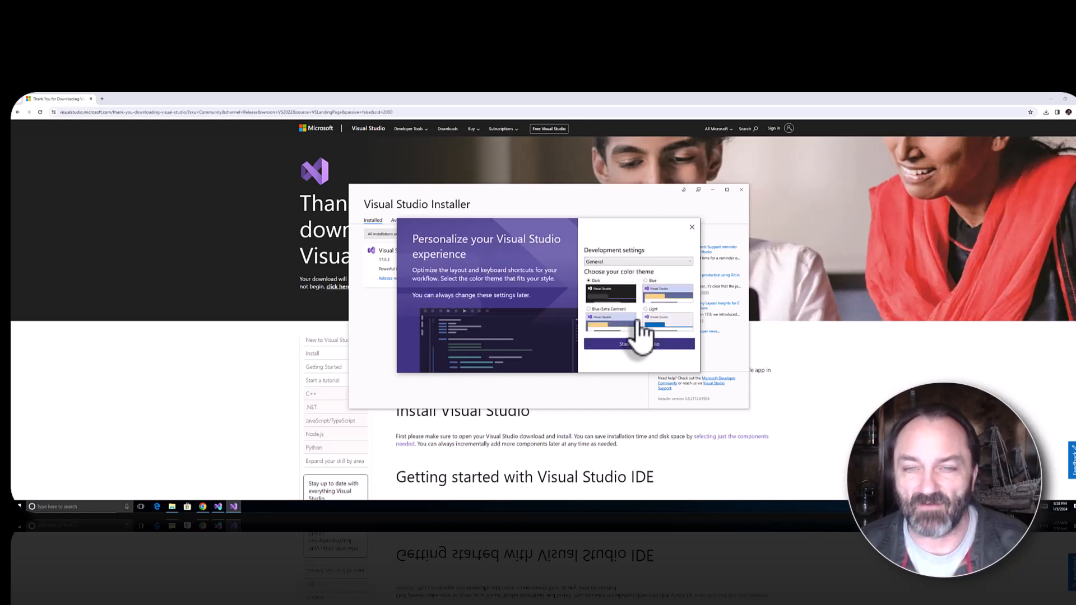
- Set the development settings to Visual C++ with the Dark colour theme and start Visual Studio
click(664, 262)
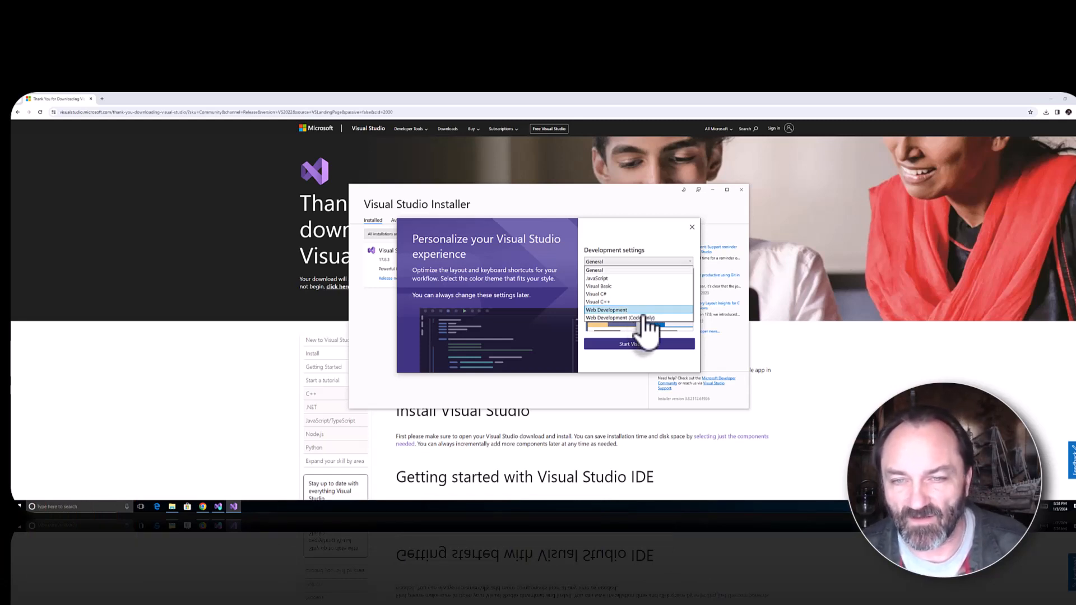
click(627, 315)
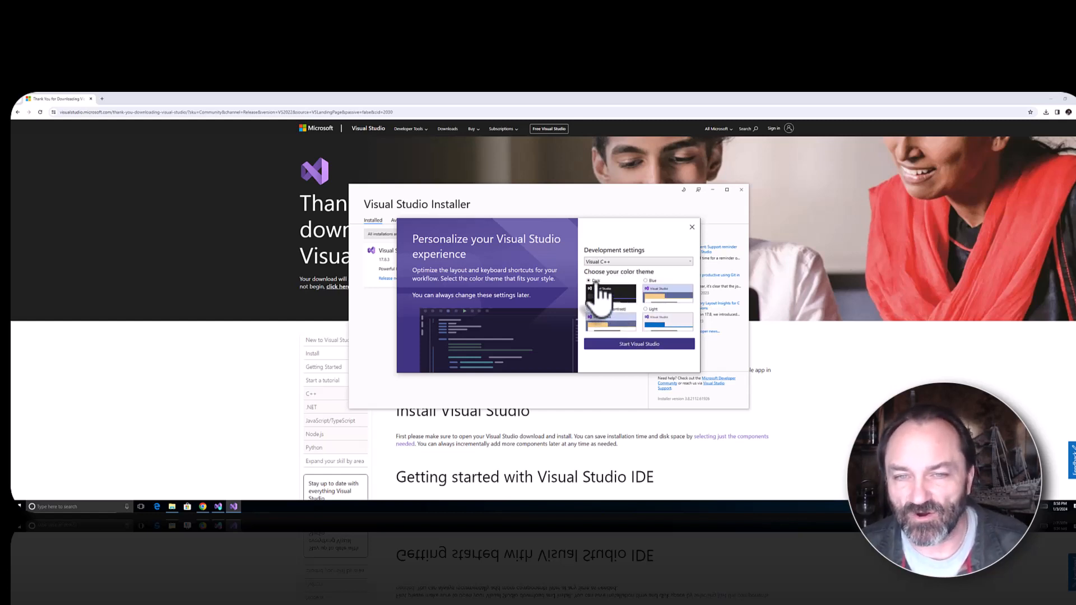
click(679, 294)
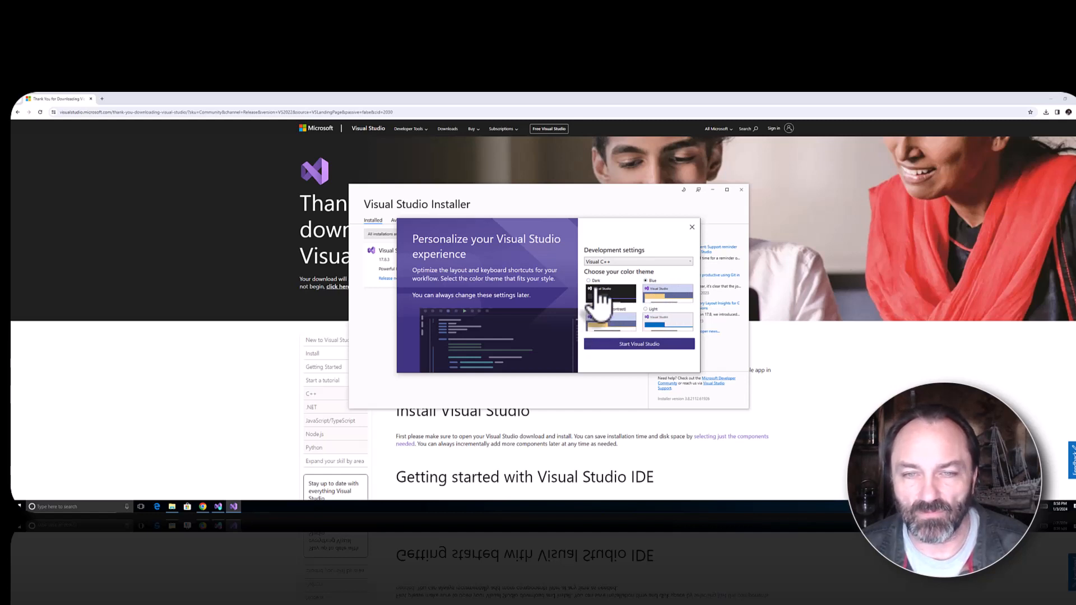
click(643, 346)
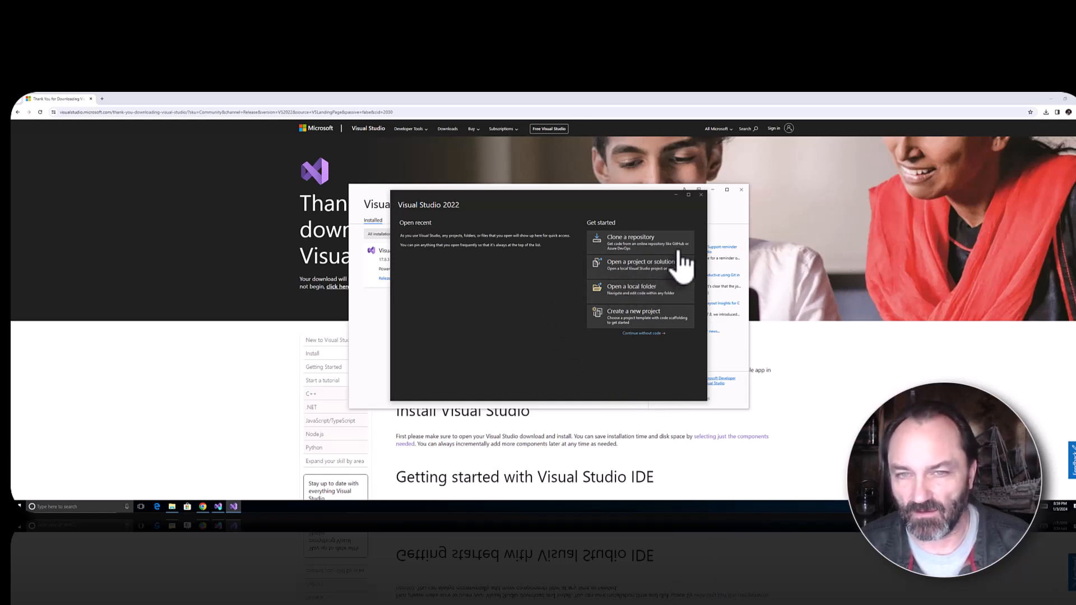
- Start a new project from the C++ Console App template for Windows
click(645, 320)
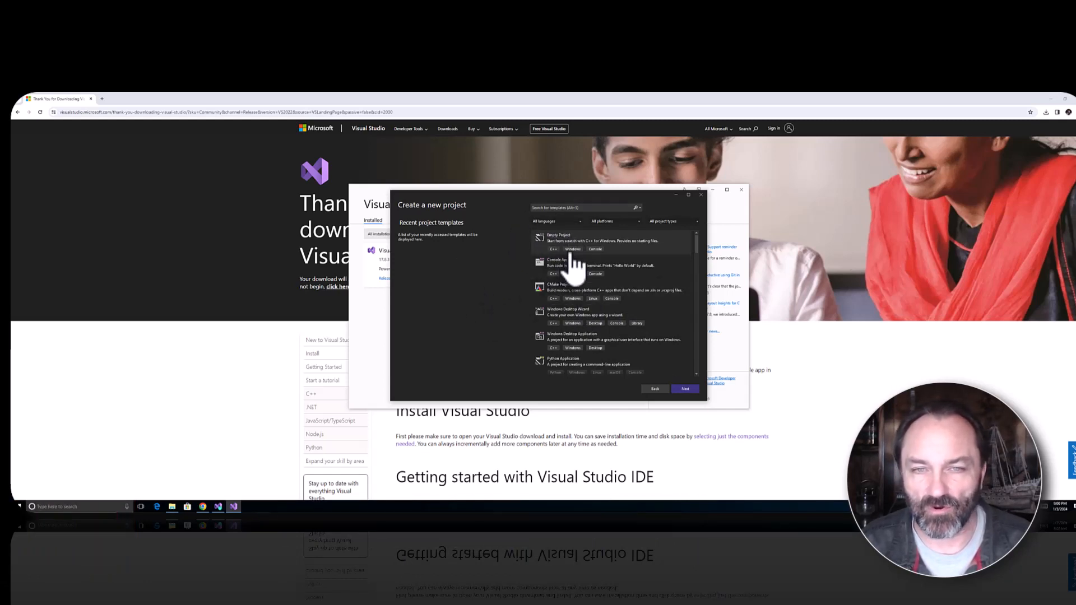
scroll(612, 363, down, 10)
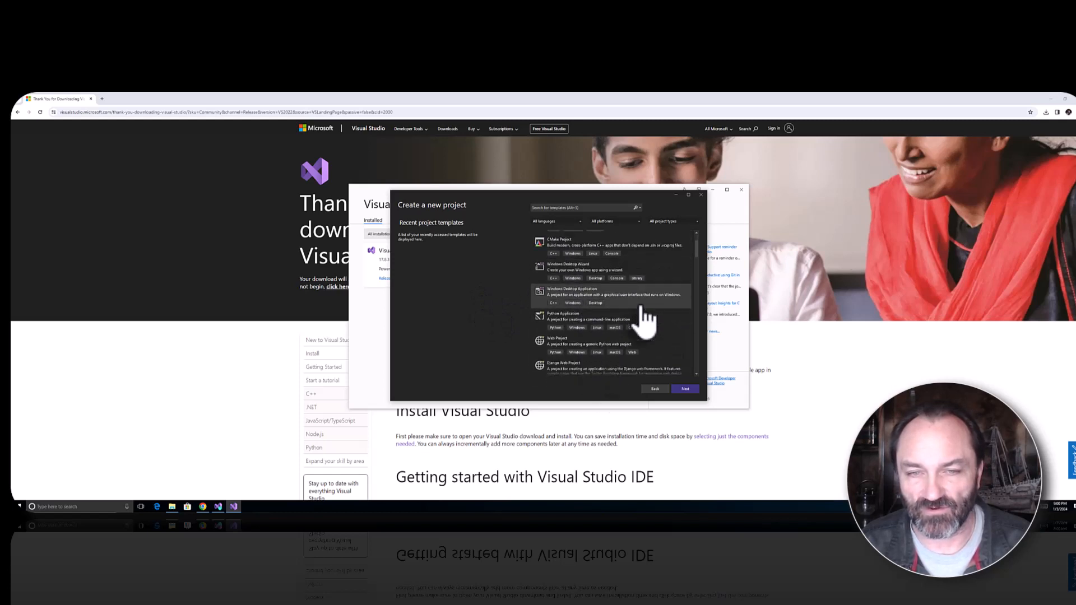
scroll(645, 324, down, 8)
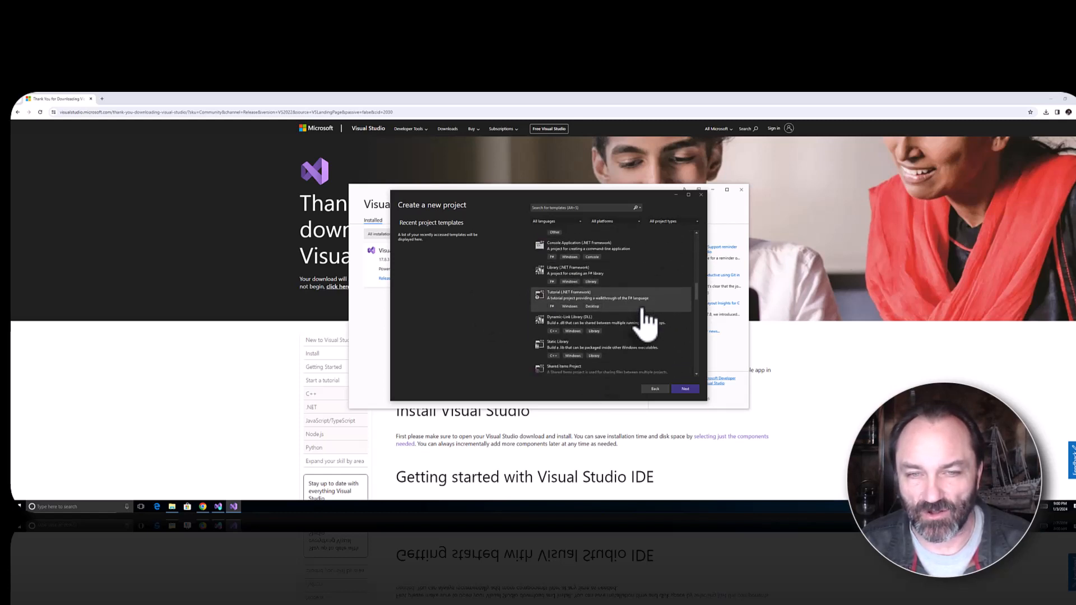
scroll(648, 323, up, 2)
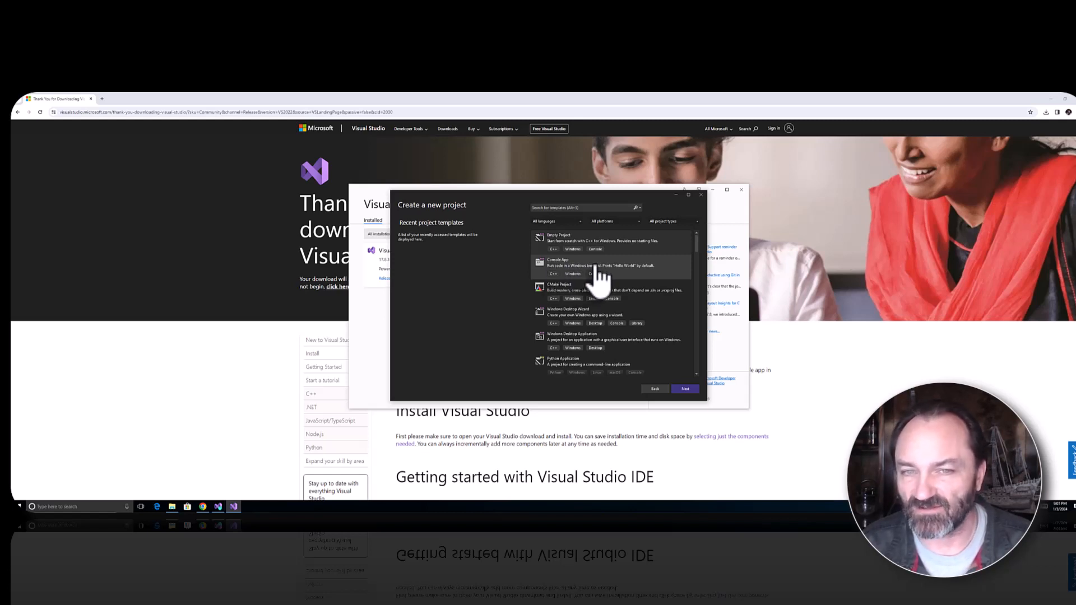
click(572, 274)
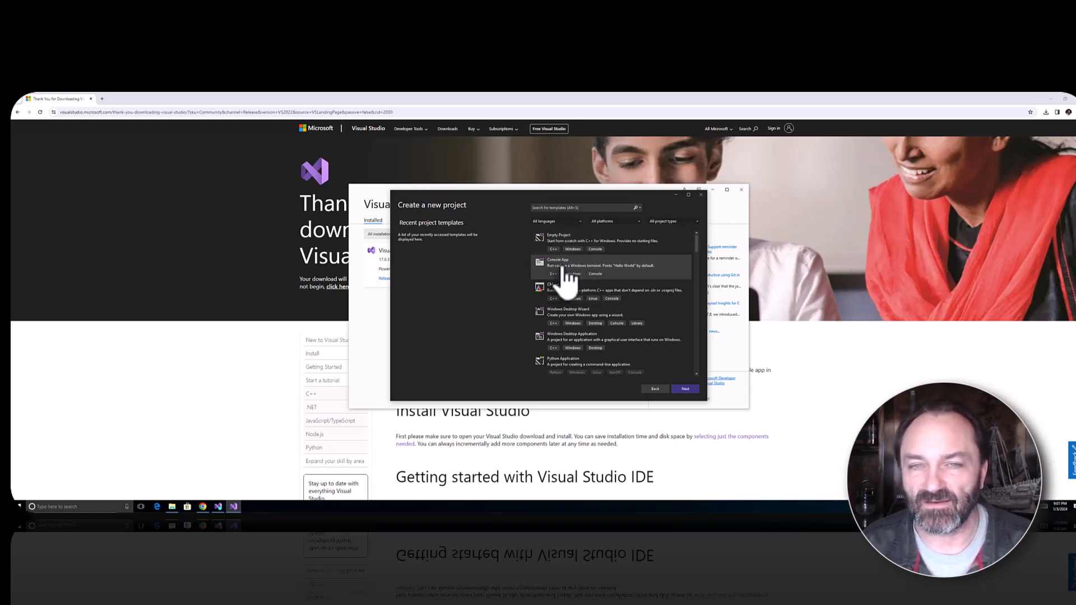
click(687, 389)
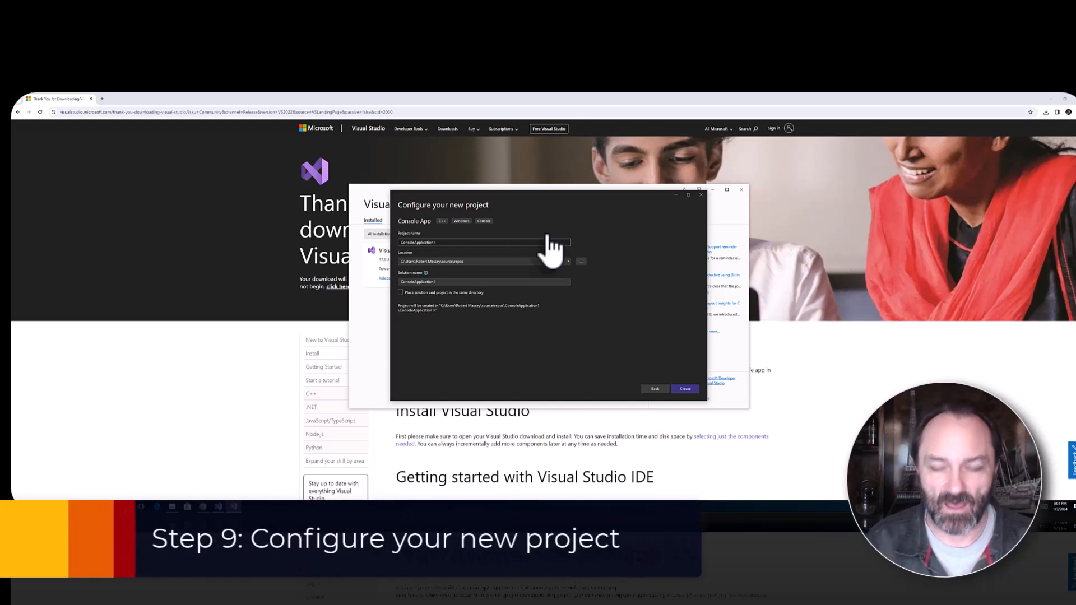
- Name the project ExampleProject, keeping the default location and matching solution name, and create it
double_click(552, 241)
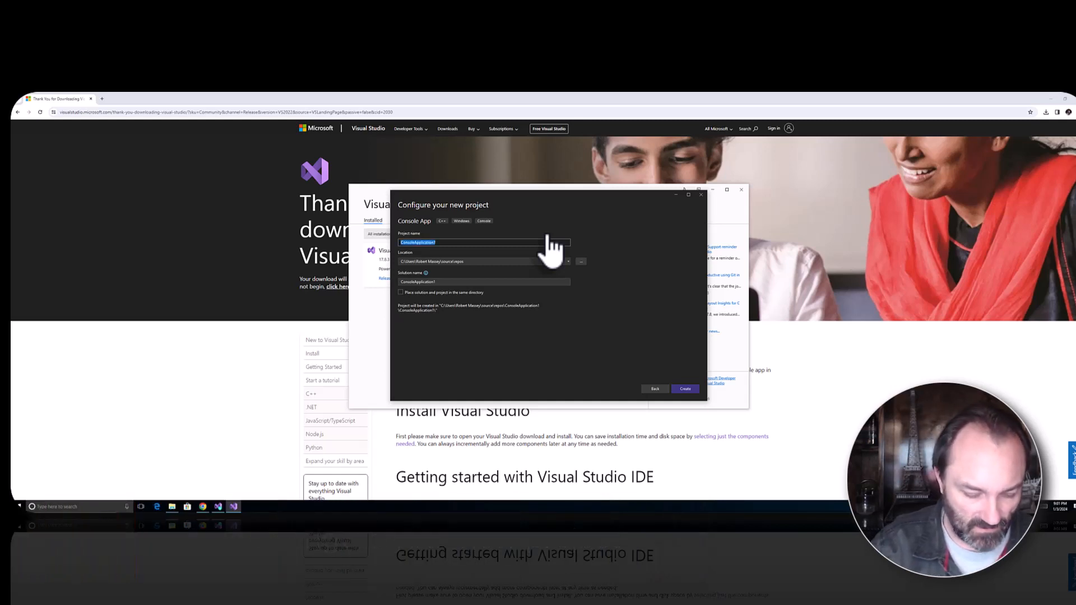
text(Example)
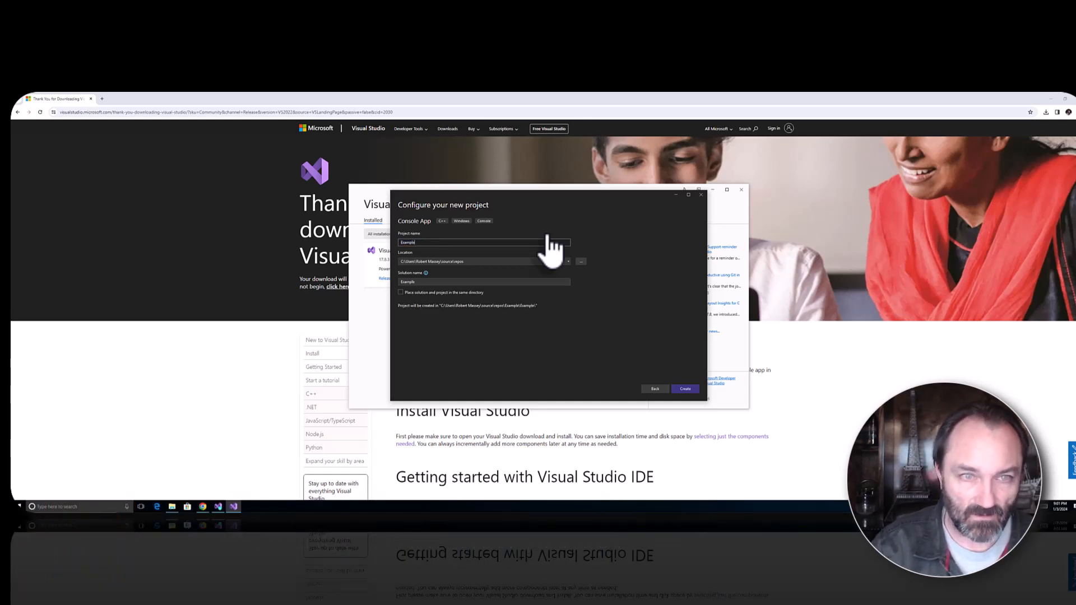
text(Pro)
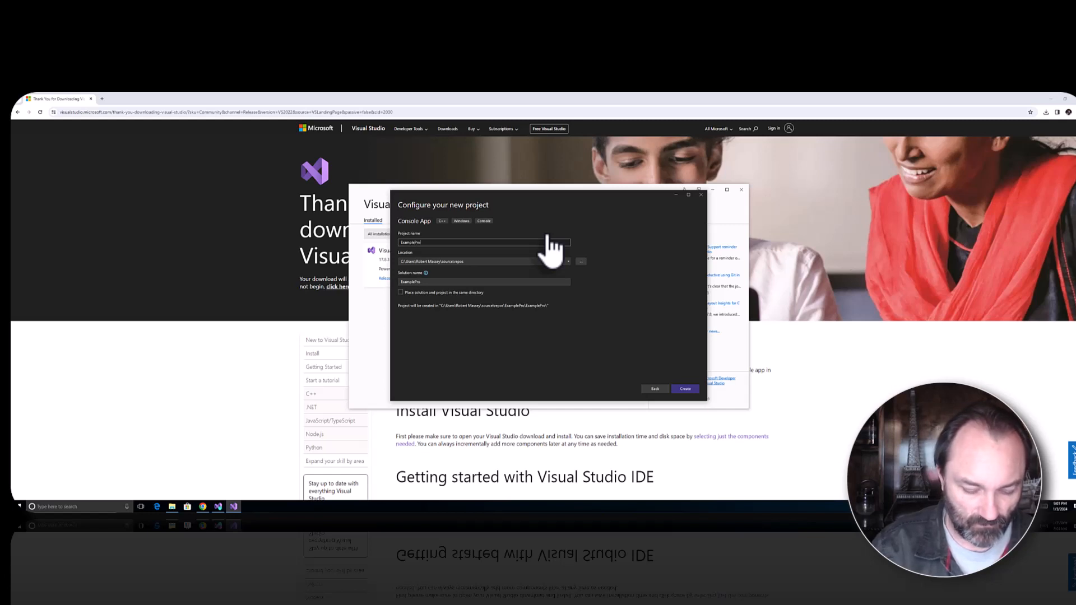
text(ject)
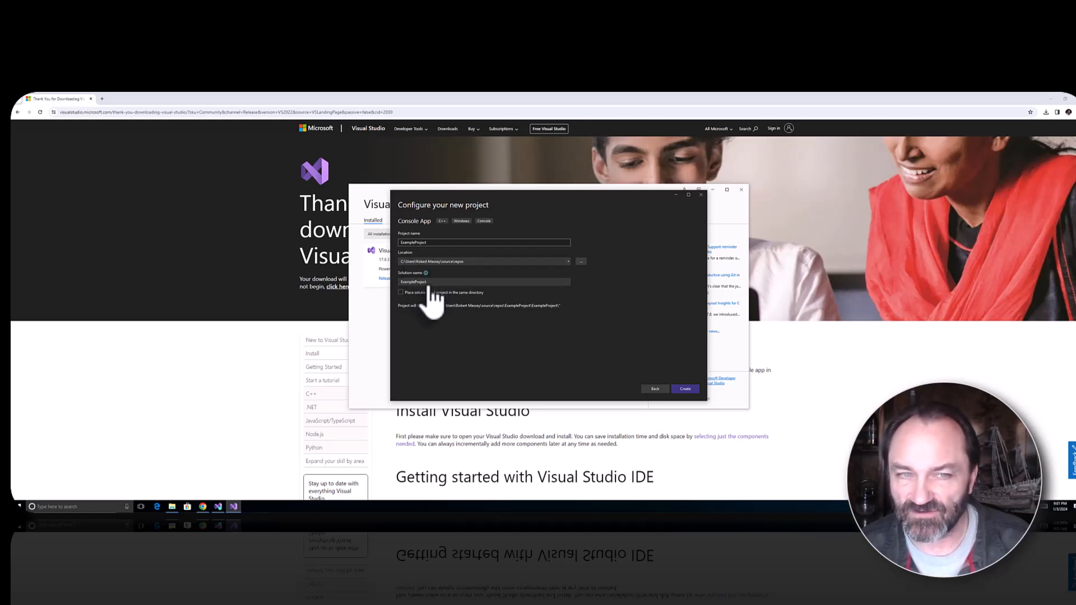
click(687, 389)
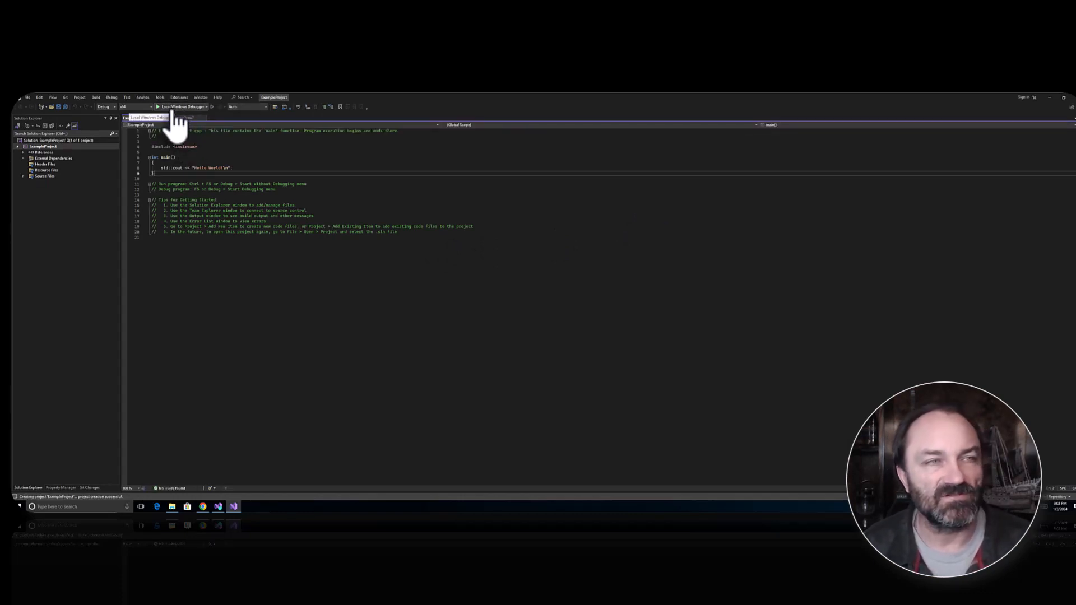
- Build and run ExampleProject with the Local Windows Debugger and move its console window clear of the code
click(177, 110)
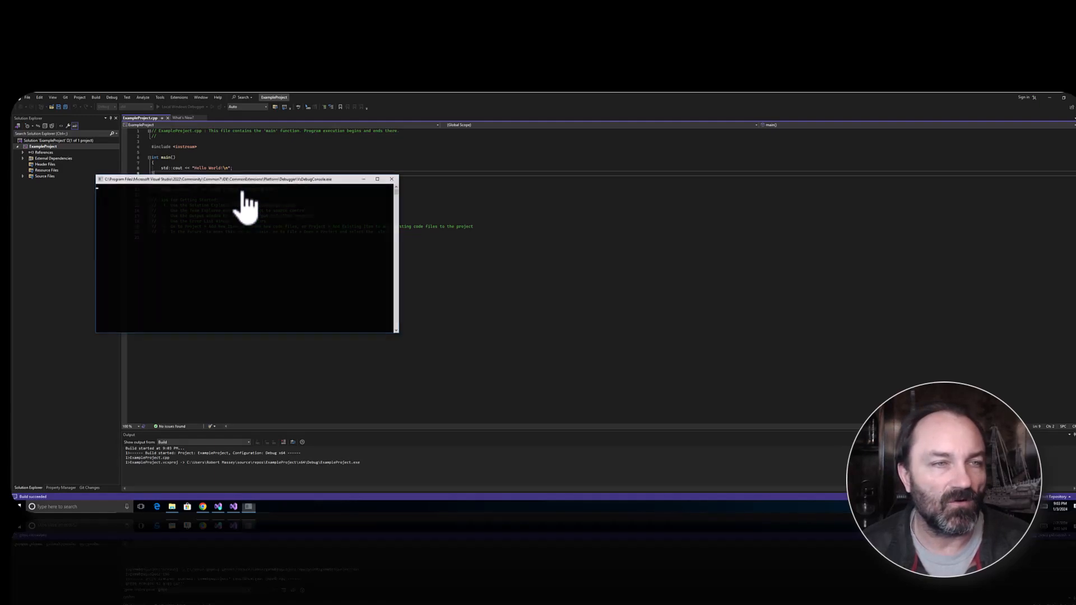
drag(308, 178, 356, 220)
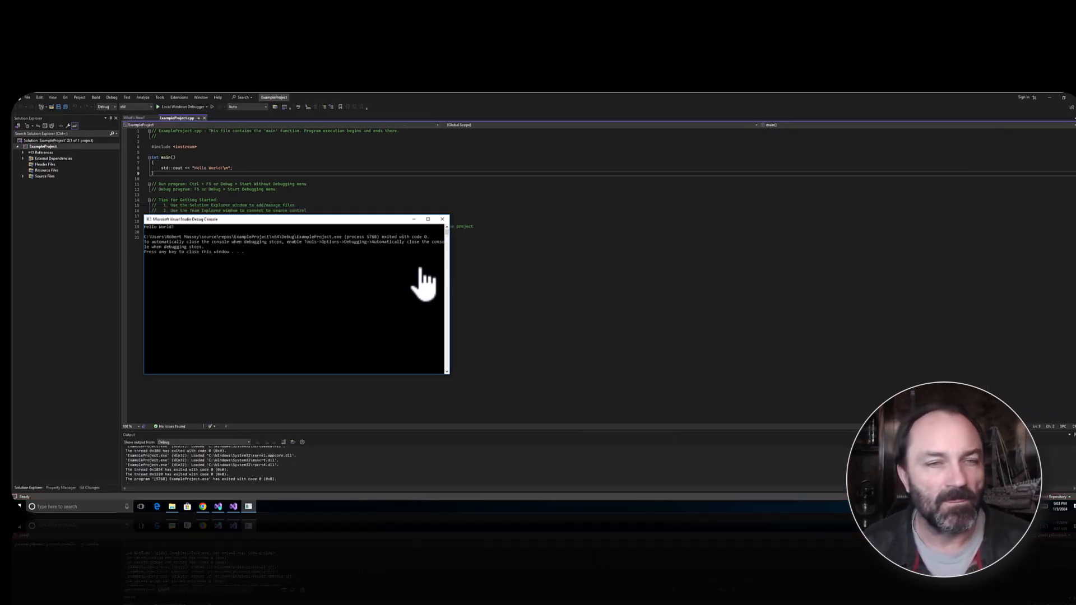
drag(352, 220, 538, 170)
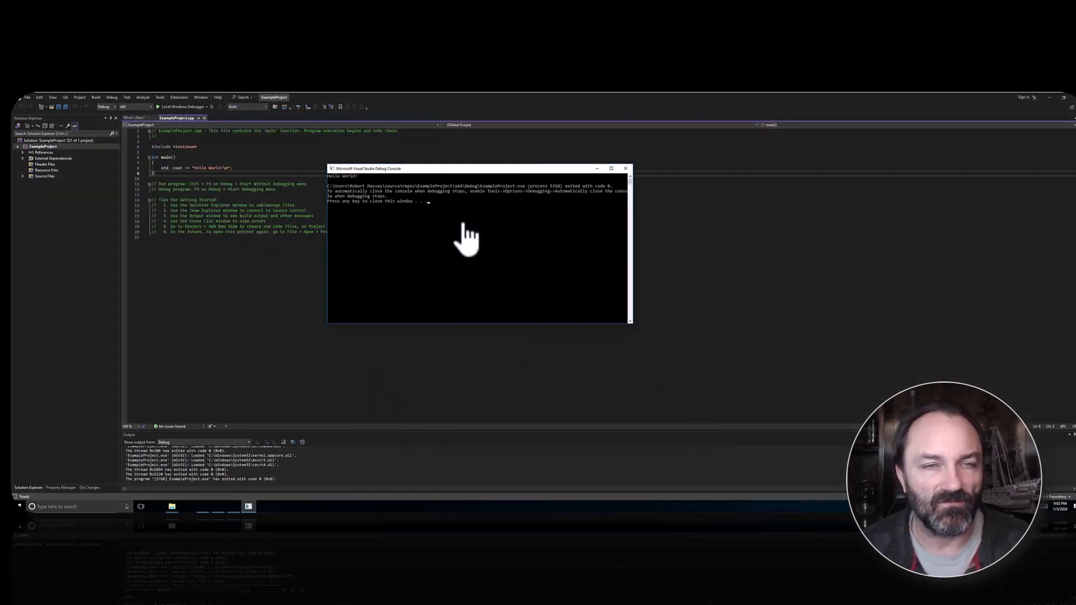